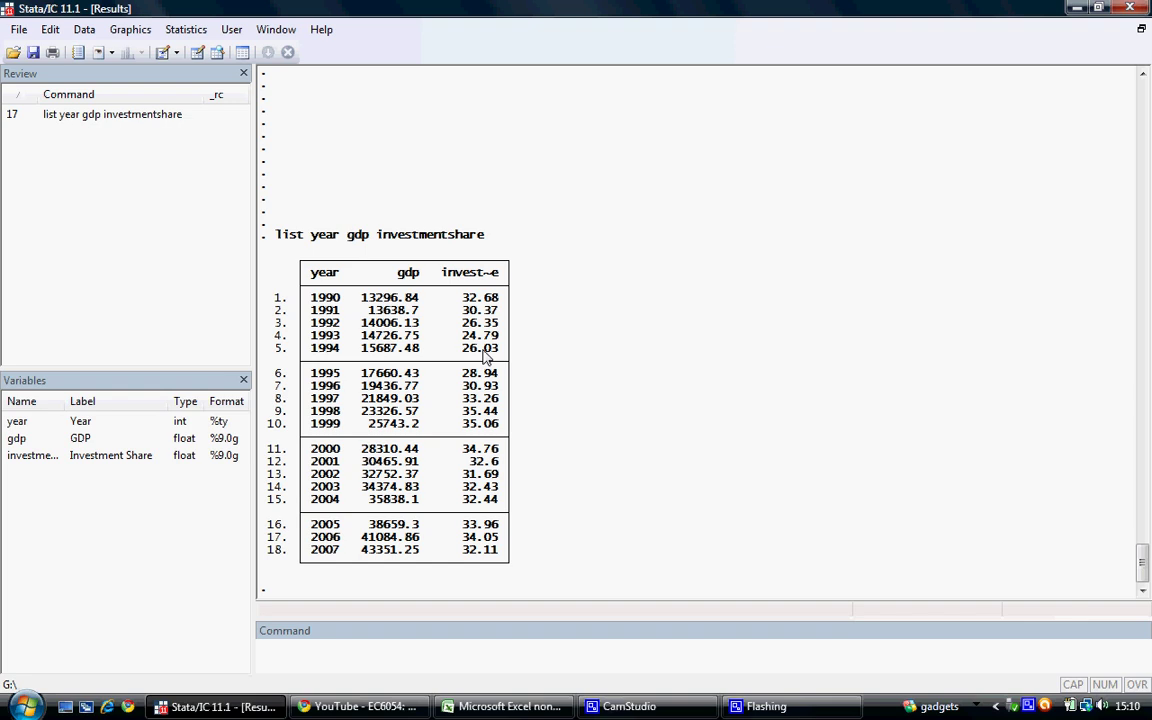
- Plot GDP against year with the command line ( gdp year )
{"action": "left_click", "coordinate": [368, 642]}
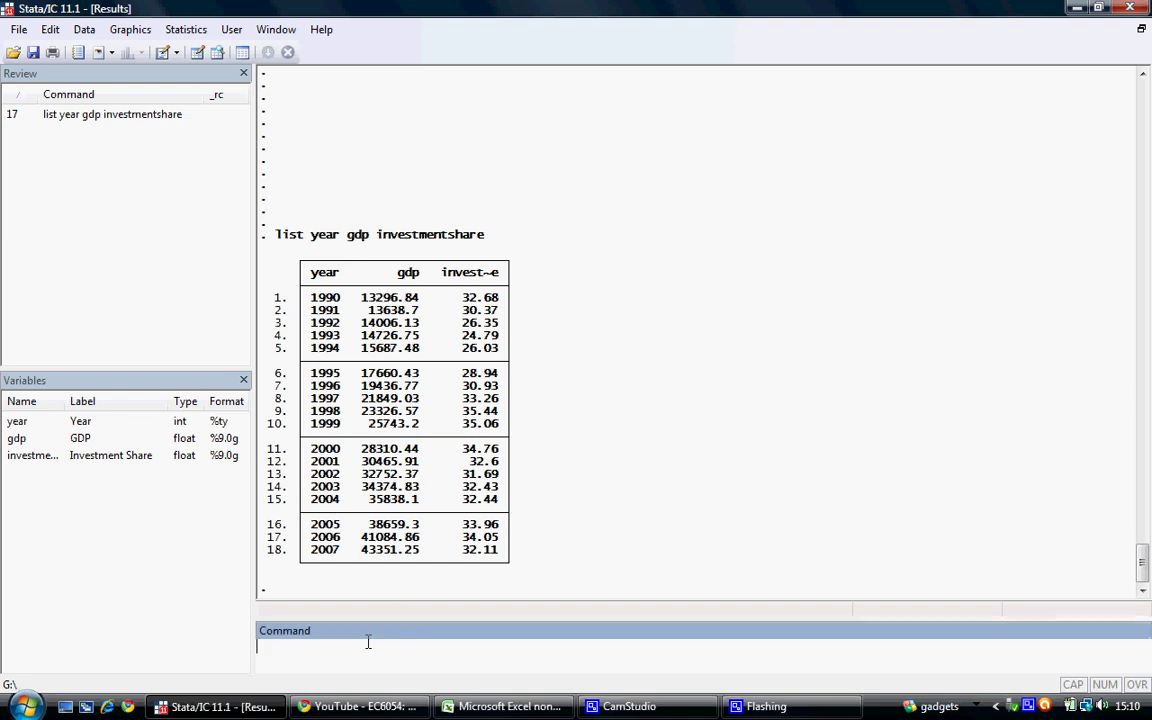
{"action": "type", "text": "line ("}
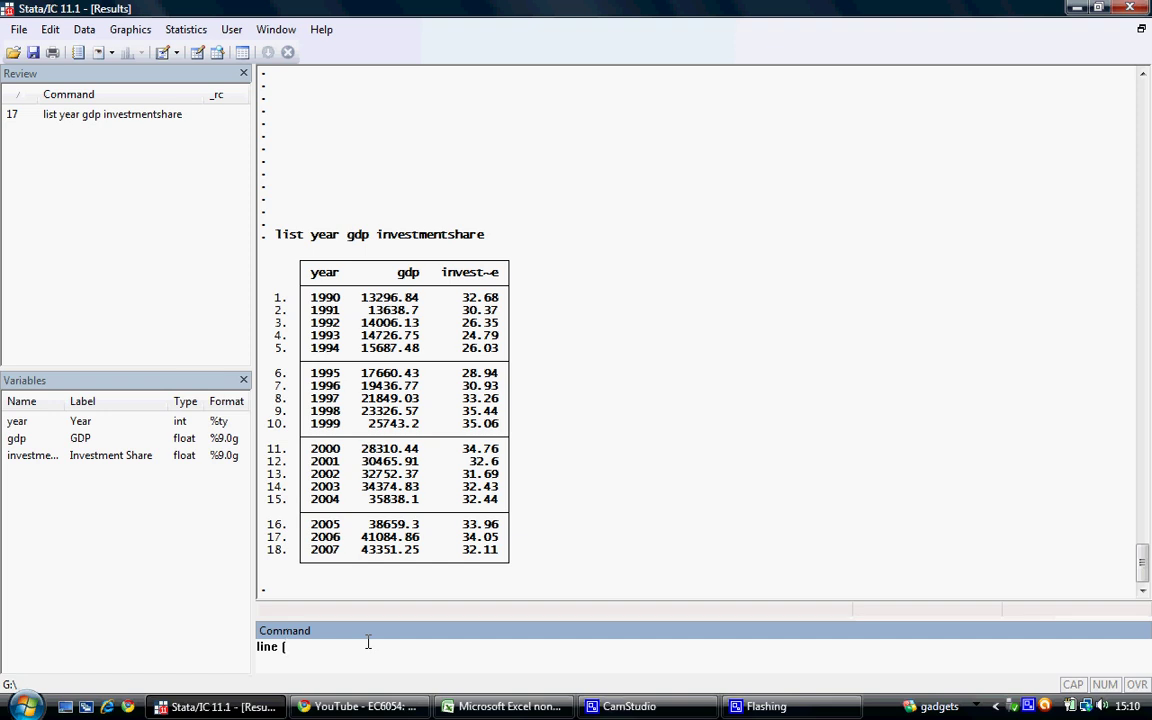
{"action": "left_click", "coordinate": [88, 441]}
{"action": "left_click", "coordinate": [80, 425]}
{"action": "type", "text": ")"}
{"action": "key", "text": "Return"}
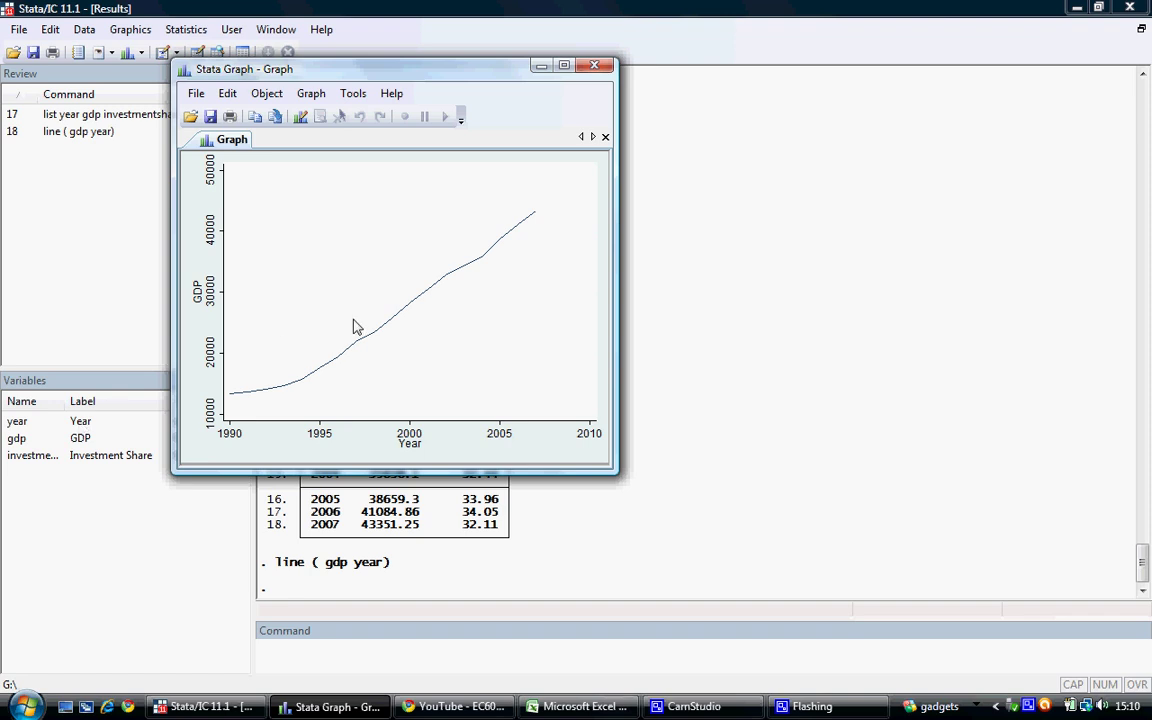
- In the Graph Editor, give the graph the title 'Figure X: GDP from 1990 to 2007'
{"action": "left_click", "coordinate": [301, 118]}
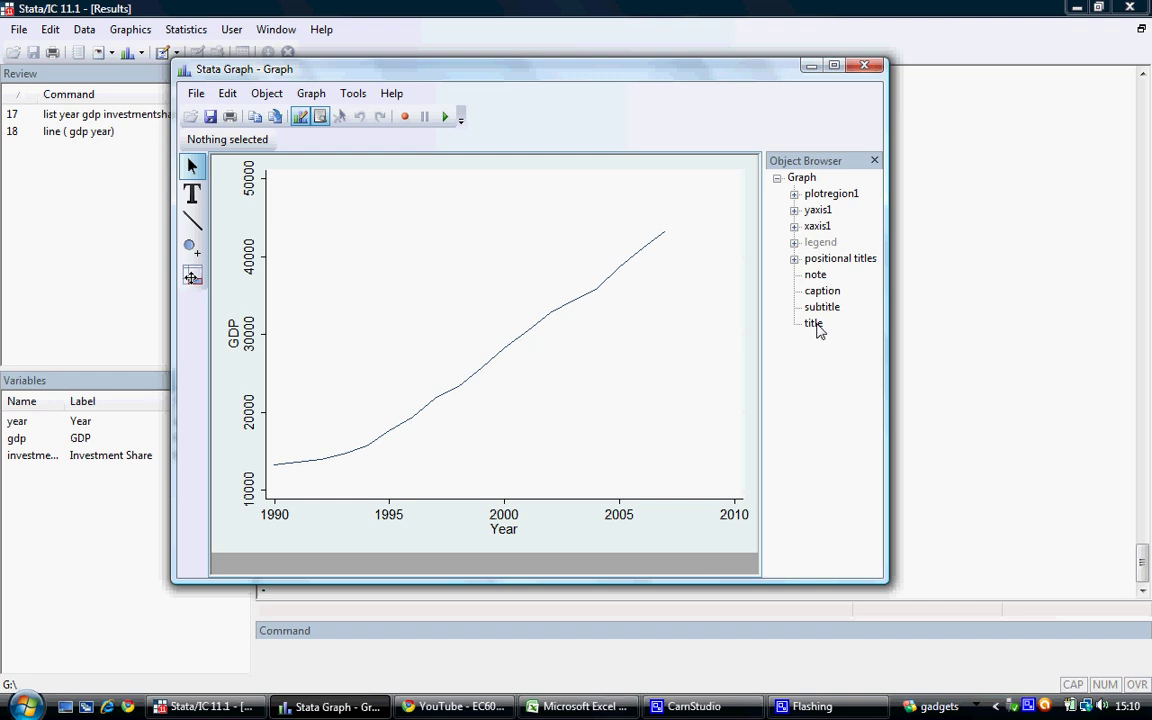
{"action": "double_click", "coordinate": [815, 324]}
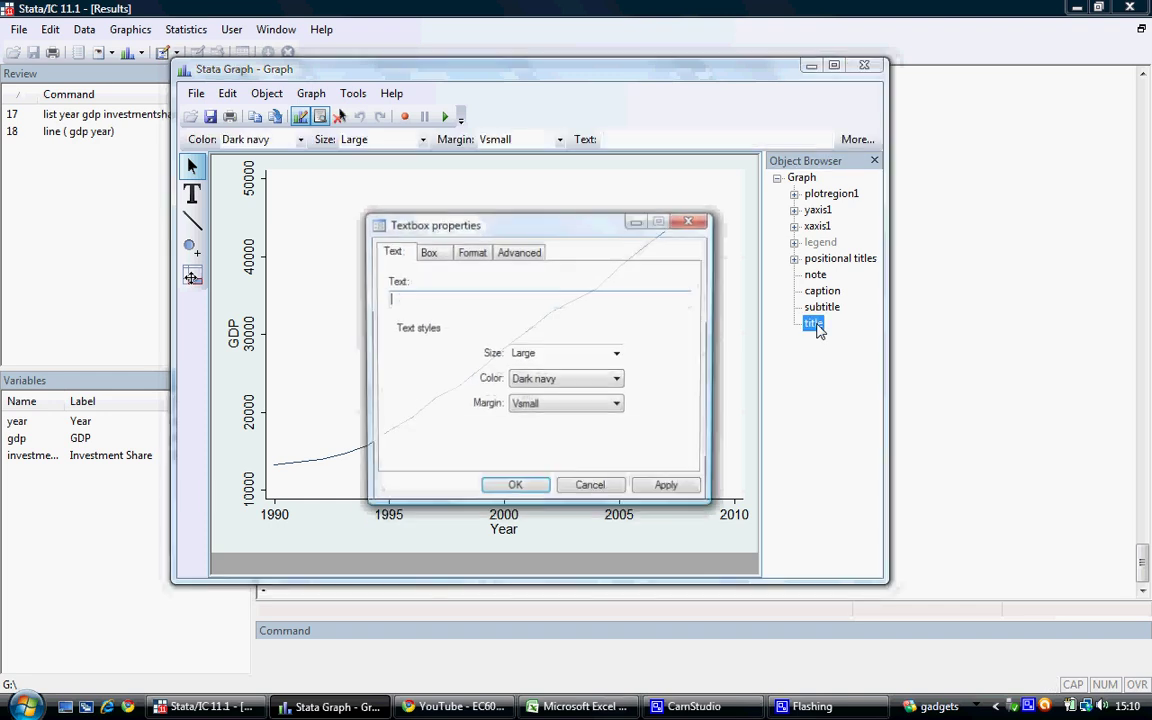
{"action": "type", "text": "F"}
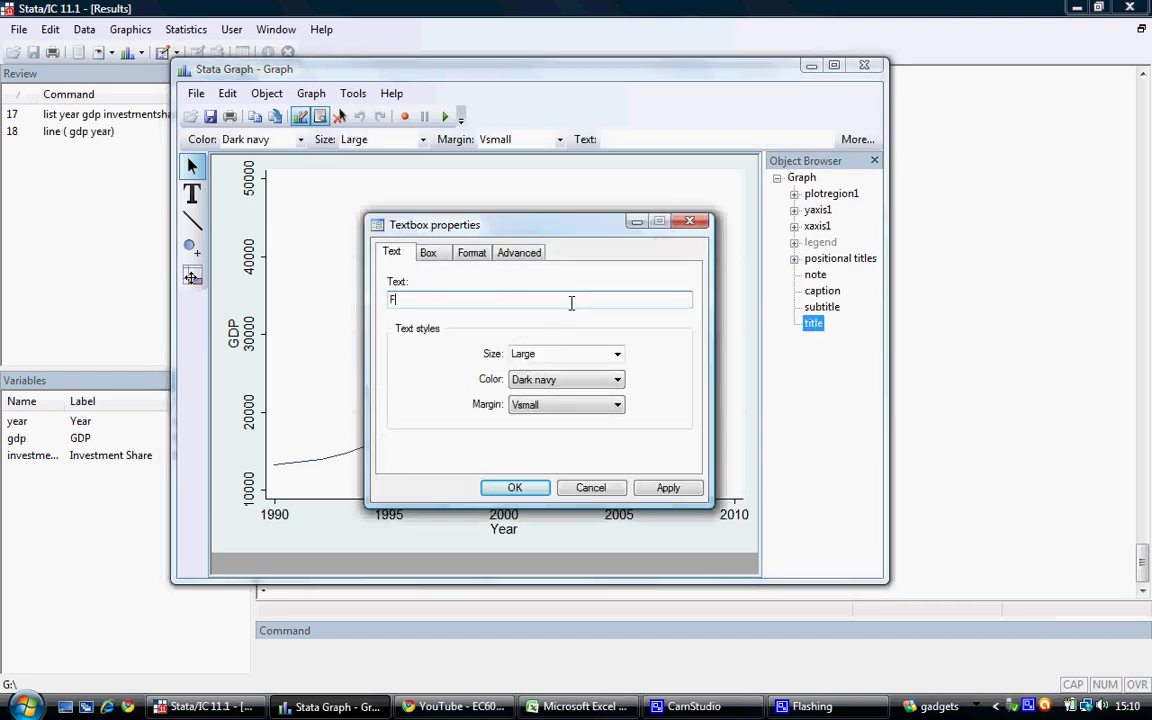
{"action": "type", "text": "igure X: GDP from 1990 to 2007"}
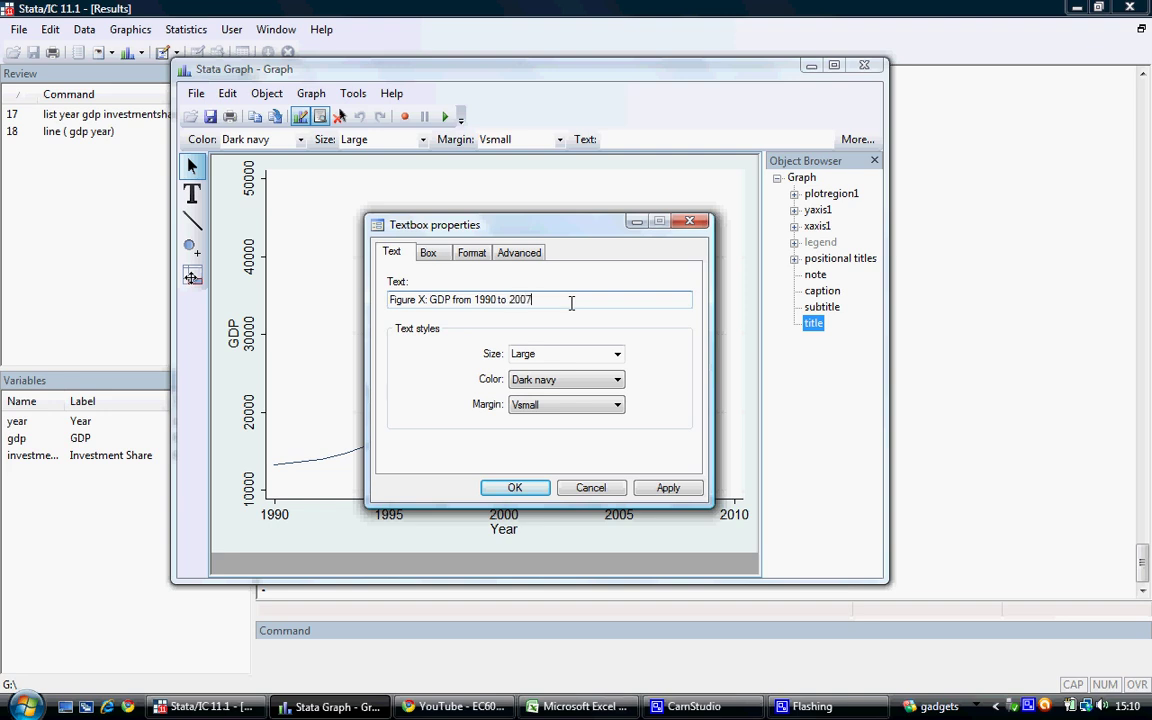
{"action": "left_click", "coordinate": [515, 488]}
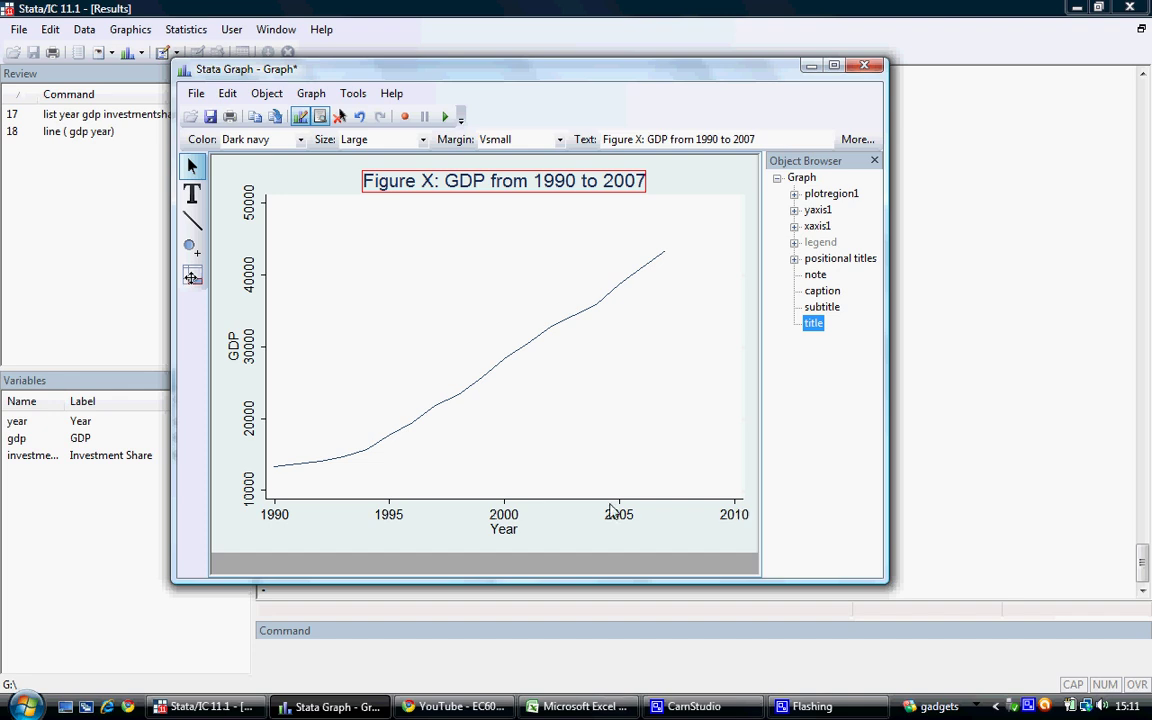
{"action": "left_click", "coordinate": [620, 520]}
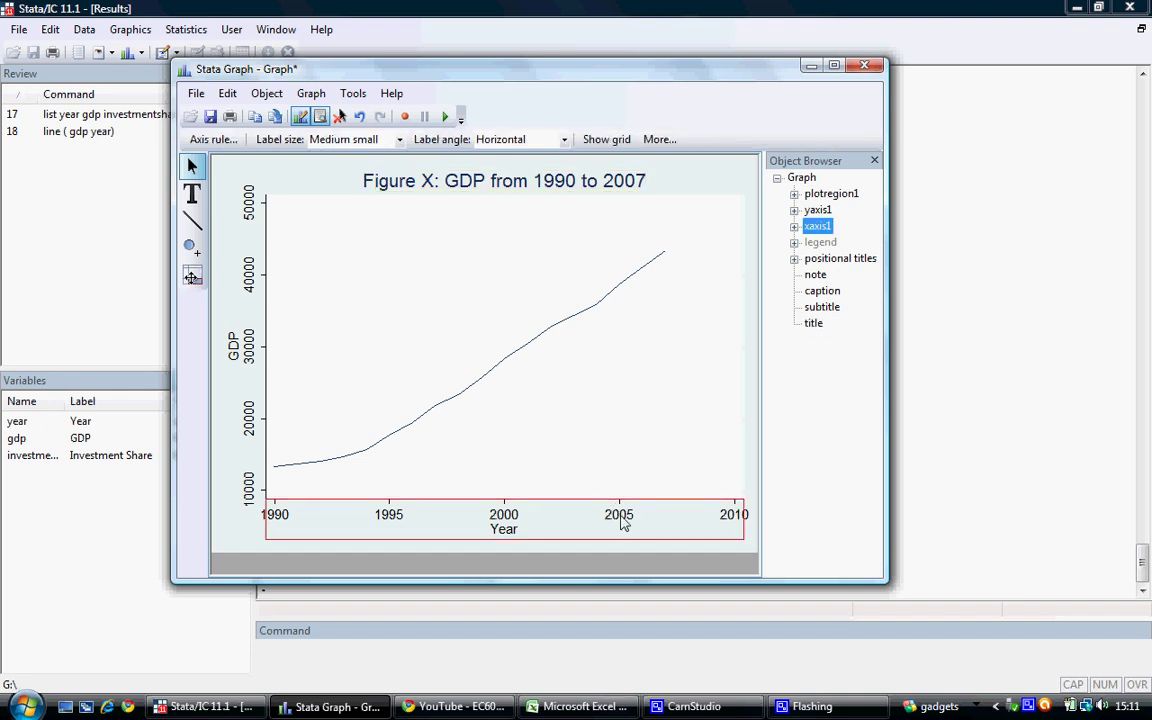
- Set the year axis range to minimum 1990, maximum 2007 and delta 5
{"action": "double_click", "coordinate": [622, 522]}
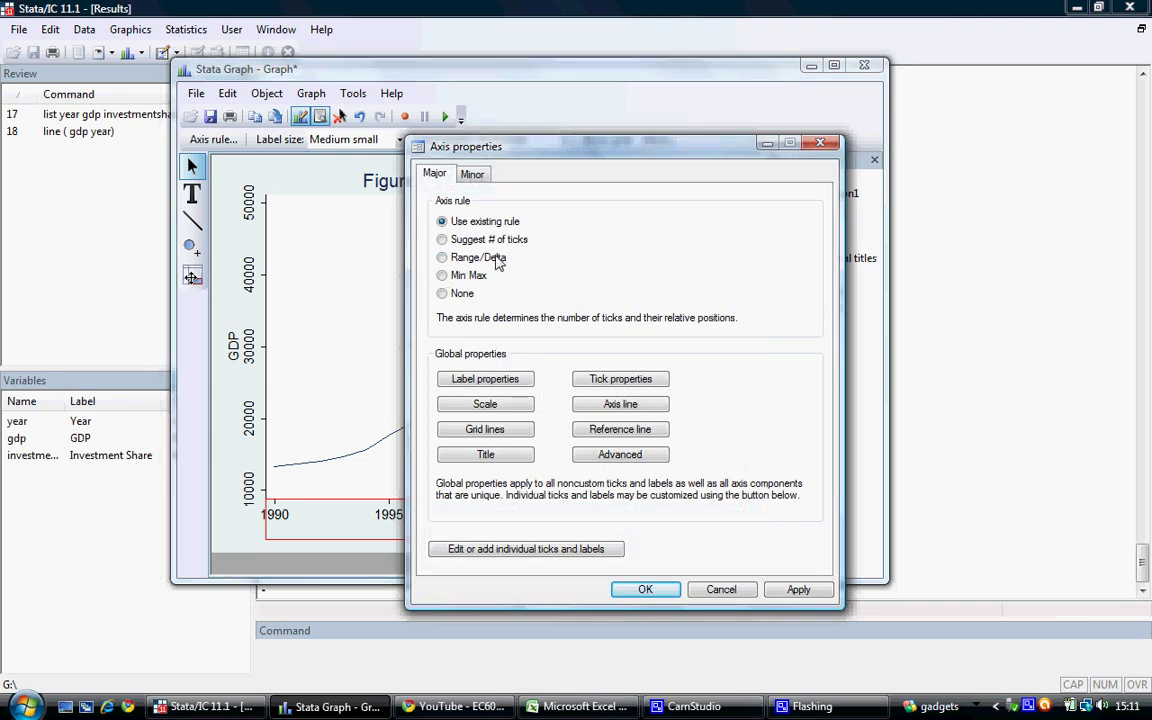
{"action": "left_click", "coordinate": [492, 258]}
{"action": "double_click", "coordinate": [603, 239]}
{"action": "type", "text": "1990"}
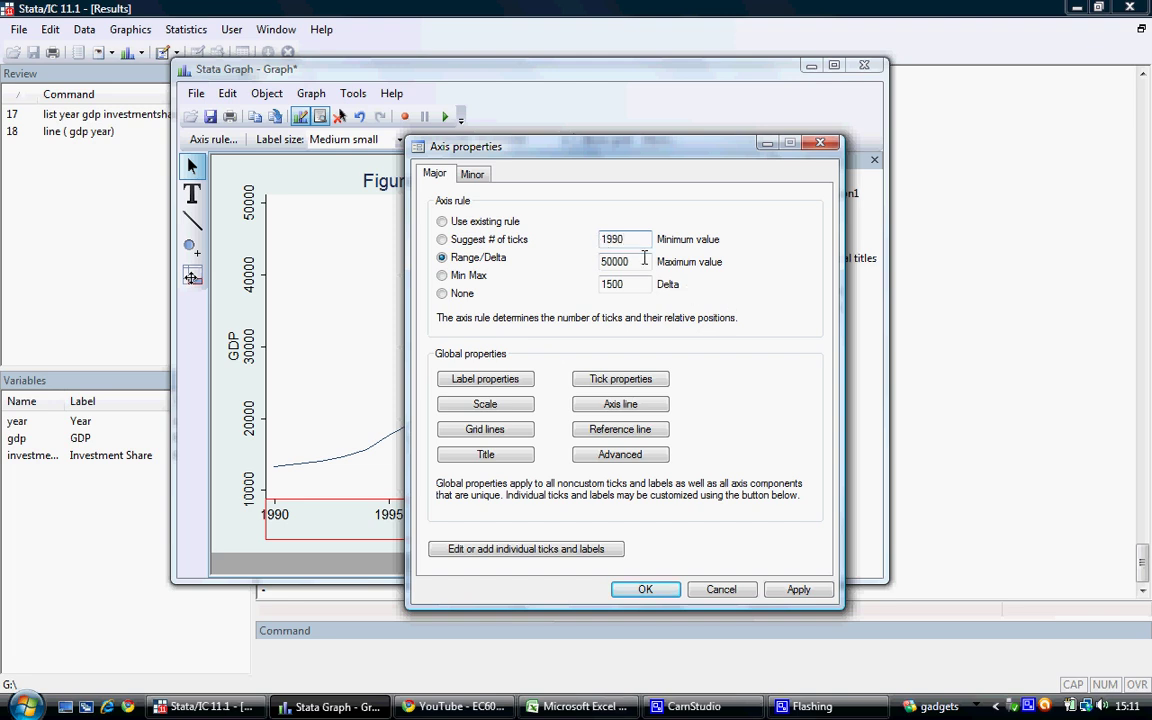
{"action": "left_click_drag", "start_coordinate": [645, 258], "coordinate": [589, 261]}
{"action": "type", "text": "2007"}
{"action": "left_click_drag", "start_coordinate": [645, 284], "coordinate": [561, 296]}
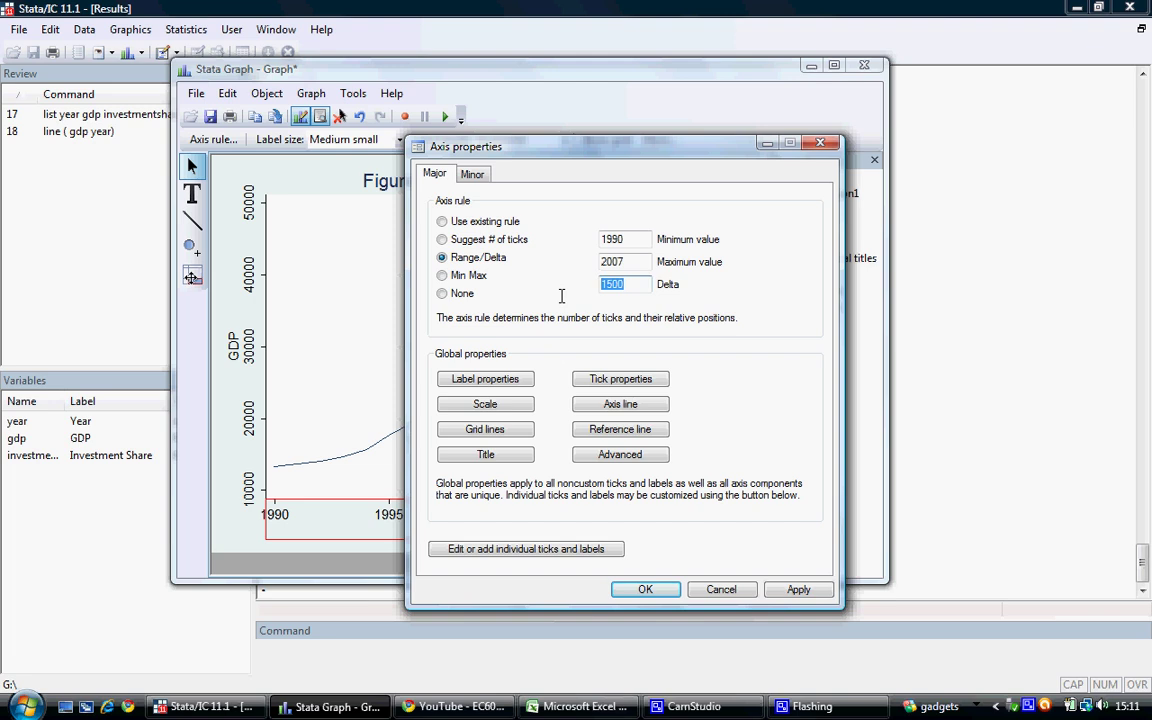
{"action": "type", "text": "5"}
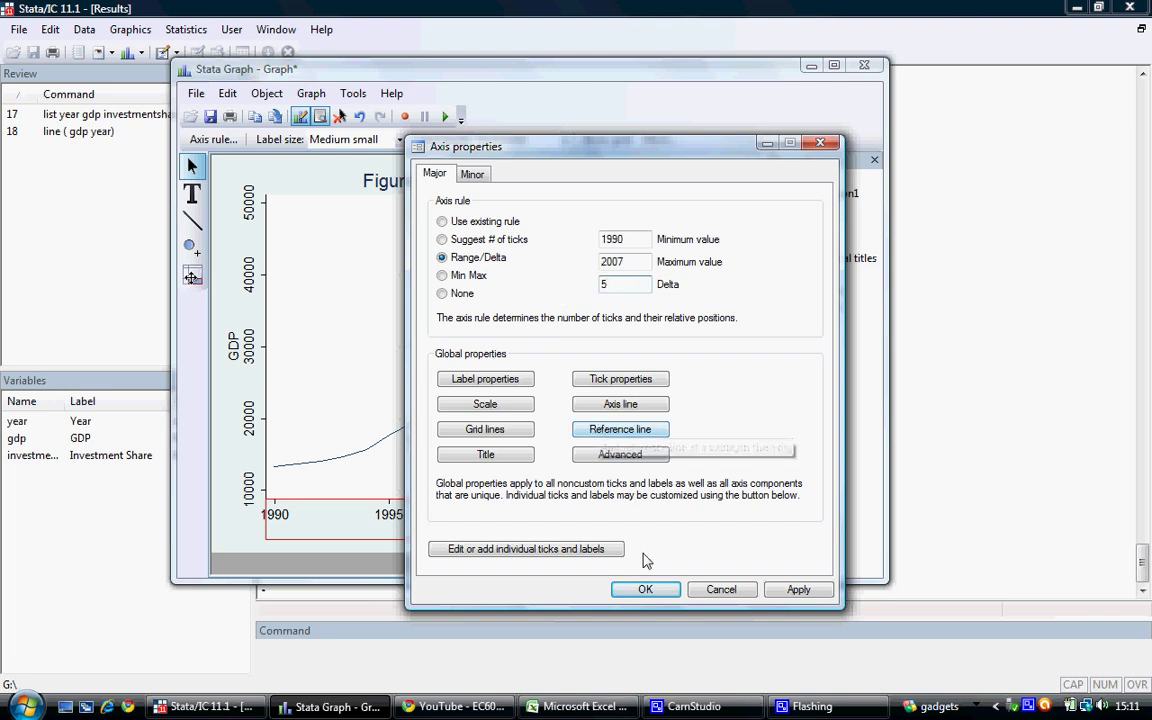
{"action": "left_click", "coordinate": [646, 590]}
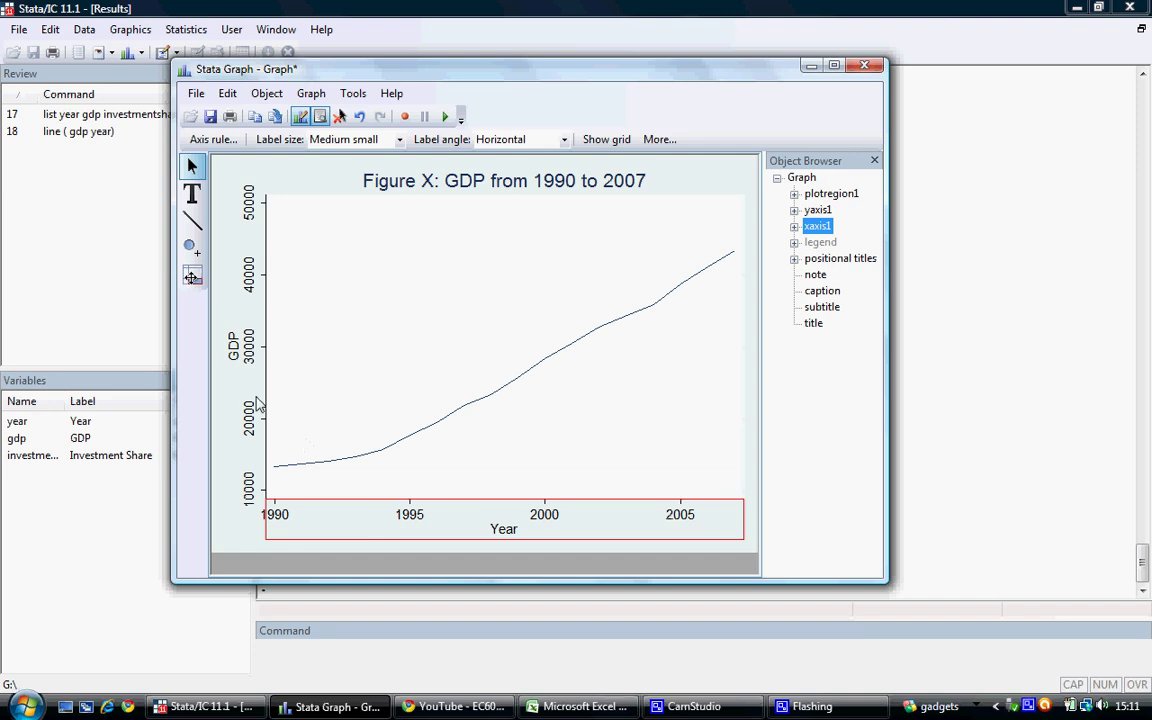
{"action": "left_click", "coordinate": [214, 345]}
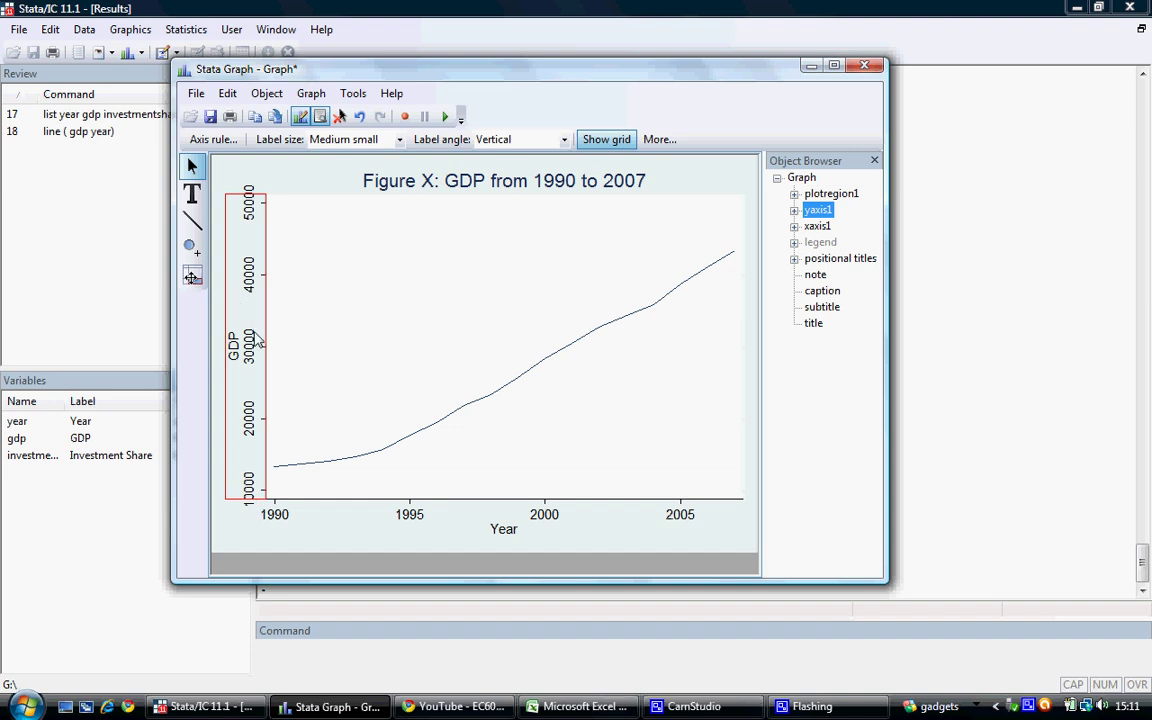
- Set the GDP axis range to minimum 0, maximum 50000 and delta 20000
{"action": "double_click", "coordinate": [256, 341]}
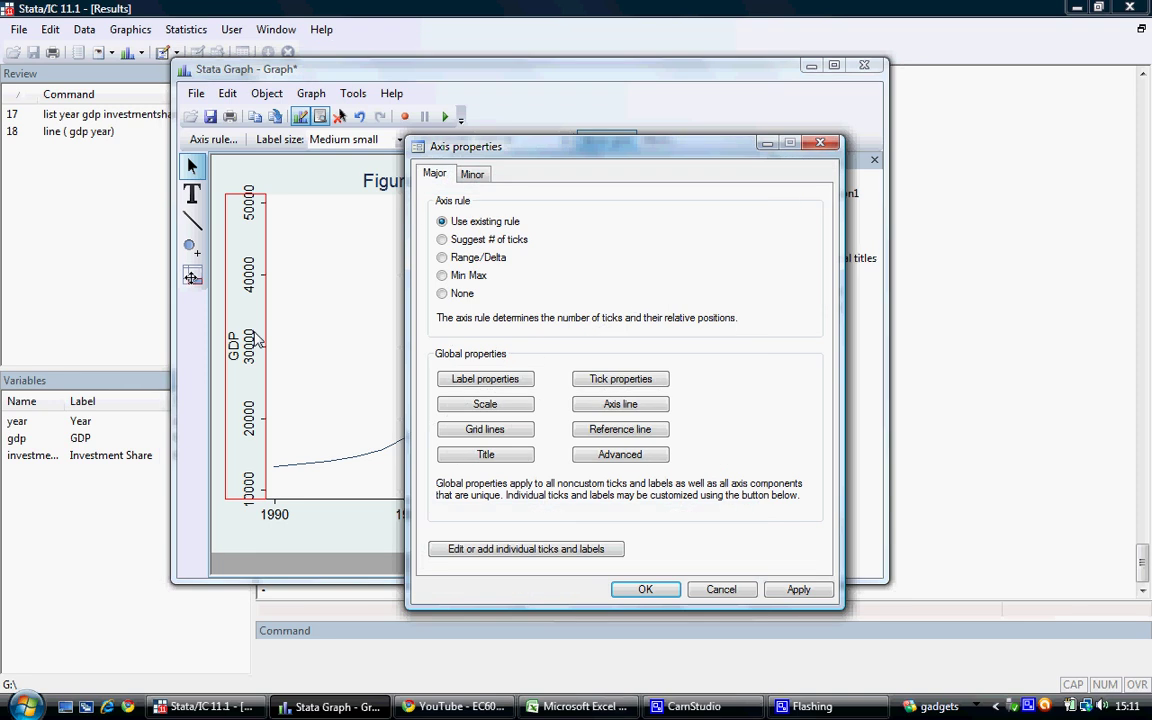
{"action": "left_click", "coordinate": [494, 260]}
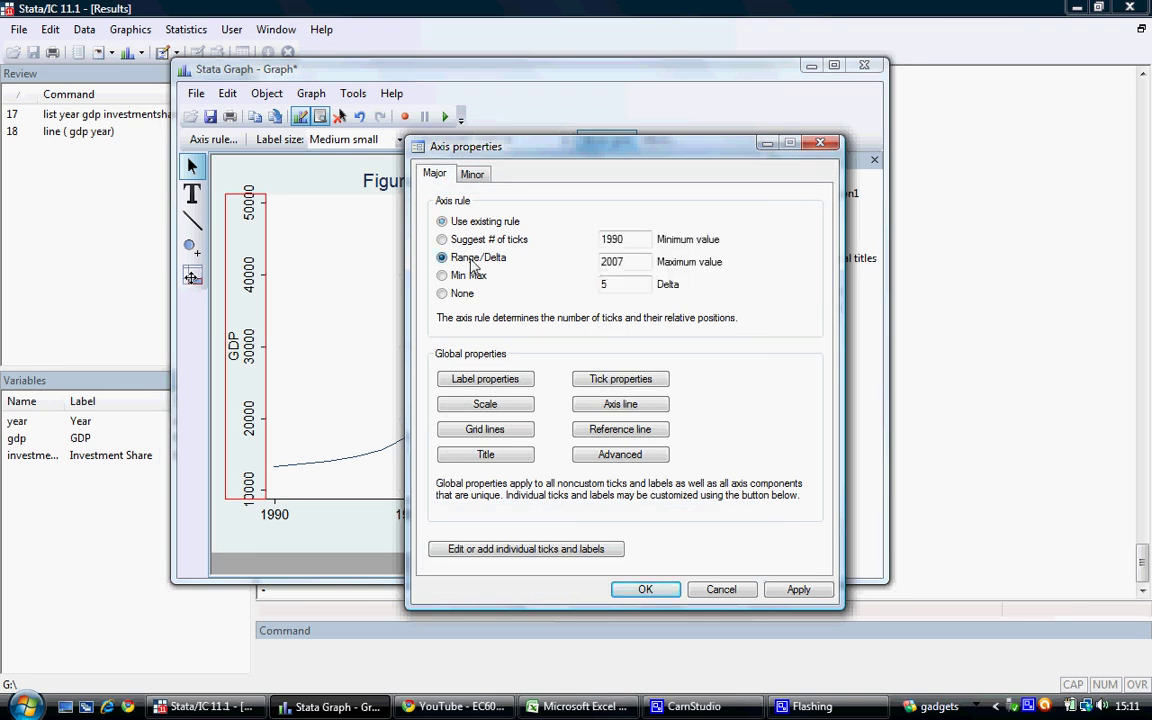
{"action": "left_click_drag", "start_coordinate": [632, 239], "coordinate": [598, 239]}
{"action": "type", "text": "0"}
{"action": "key", "text": "Tab"}
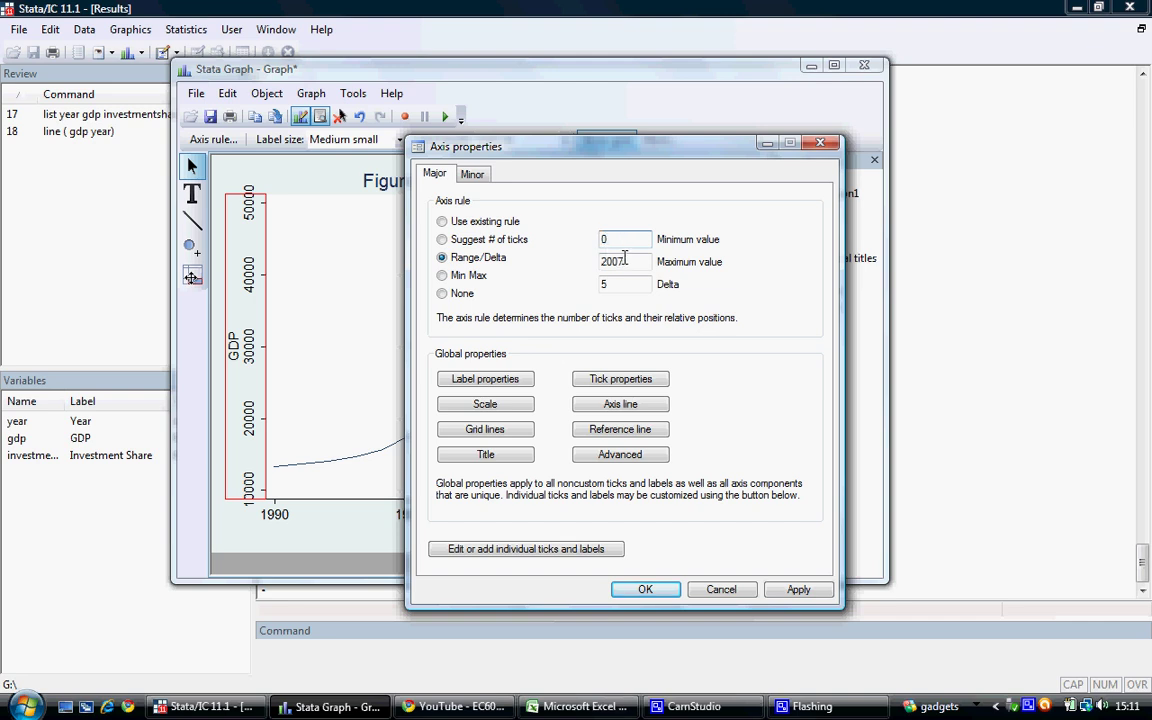
{"action": "type", "text": "50000"}
{"action": "key", "text": "Tab"}
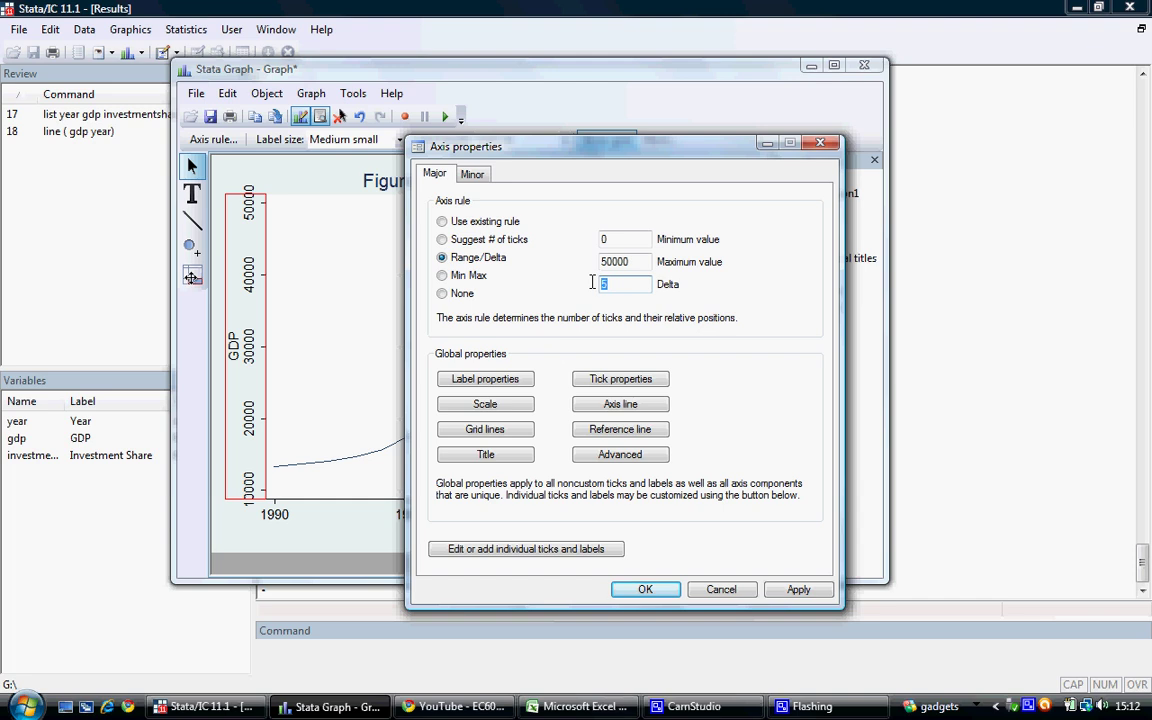
{"action": "type", "text": "20000"}
{"action": "left_click", "coordinate": [660, 596]}
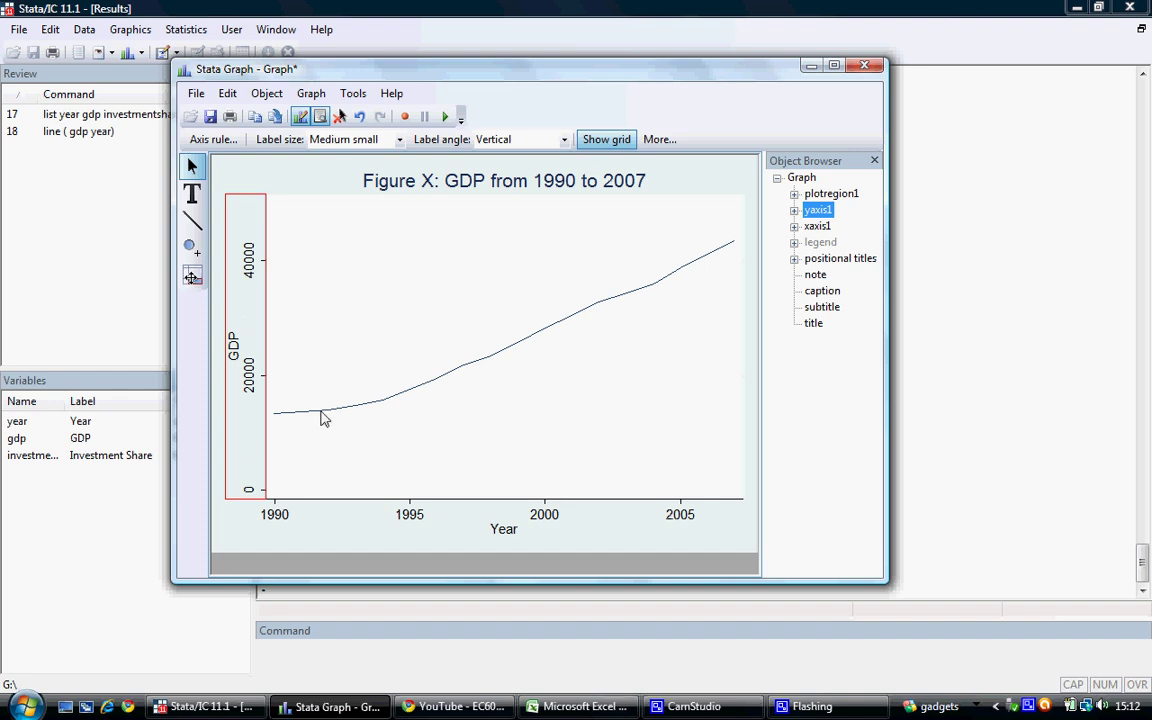
- Change the GDP axis delta to 10000 so labels step 0 to 50000 by 10000
{"action": "left_click", "coordinate": [572, 425]}
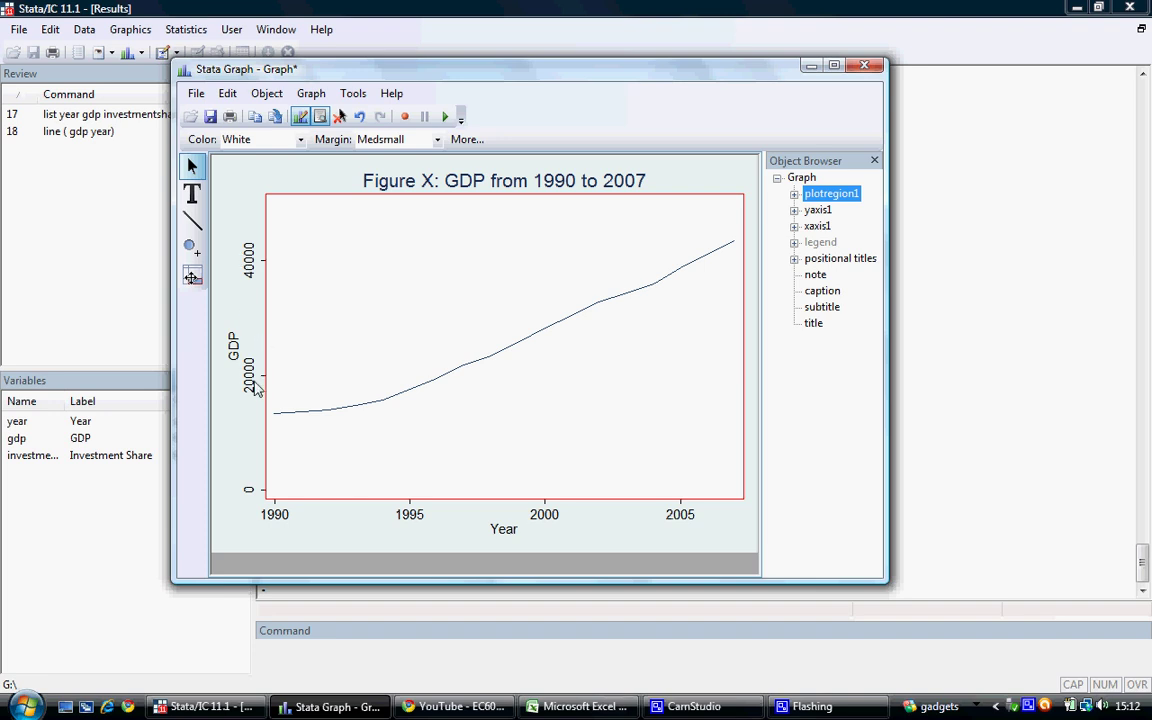
{"action": "double_click", "coordinate": [249, 384]}
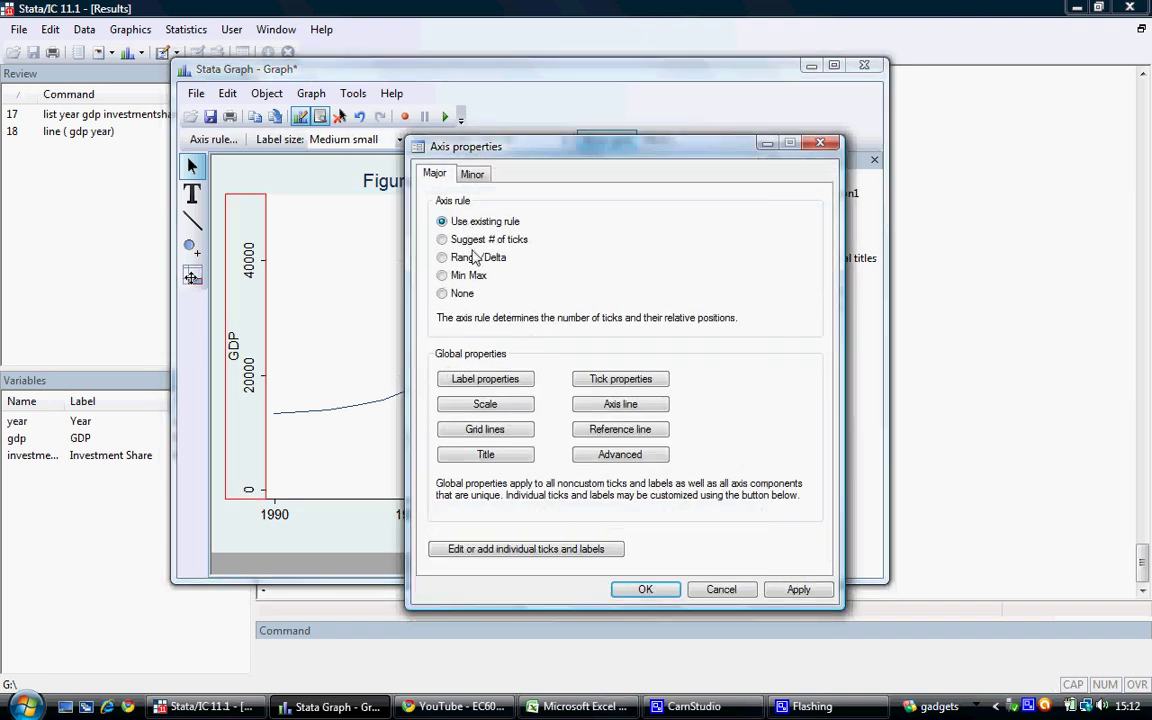
{"action": "left_click", "coordinate": [442, 257]}
{"action": "double_click", "coordinate": [632, 284]}
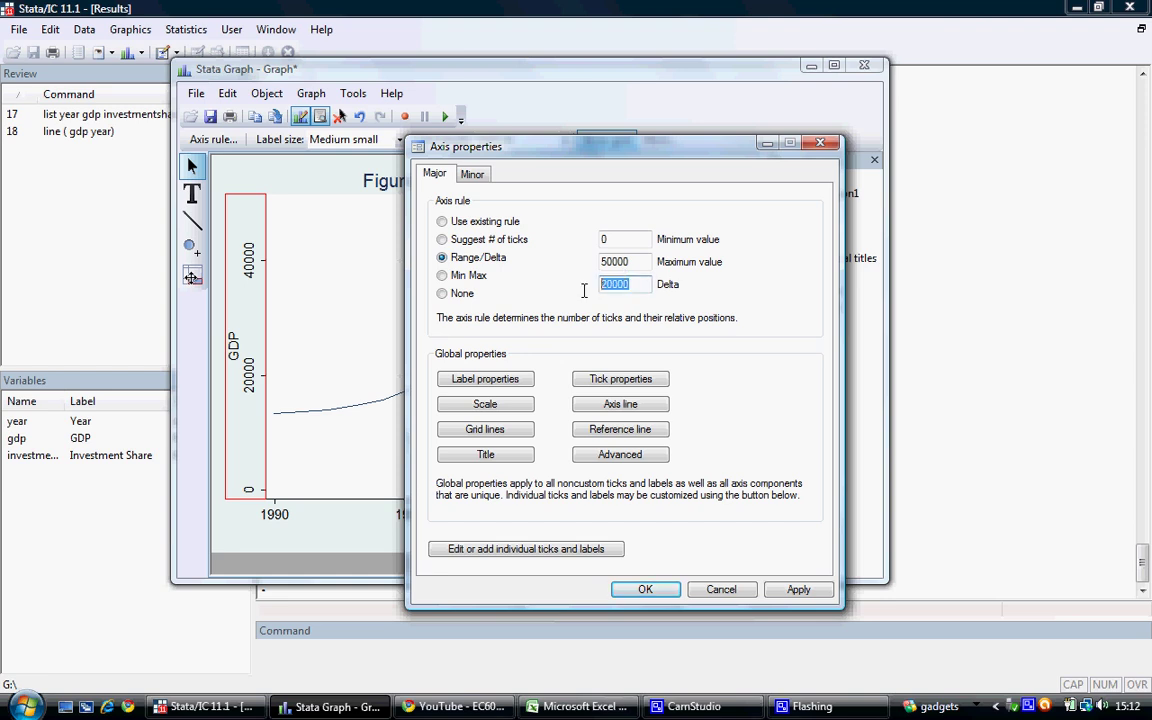
{"action": "type", "text": "10000"}
{"action": "left_click", "coordinate": [646, 590]}
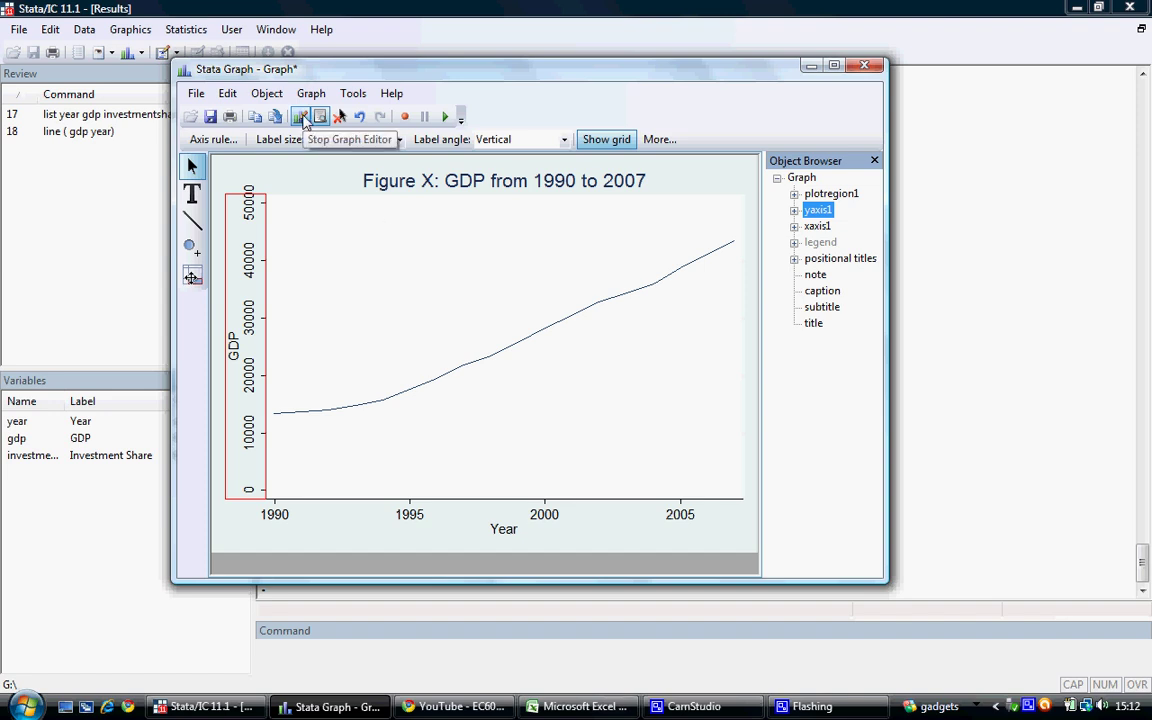
{"action": "left_click", "coordinate": [303, 117]}
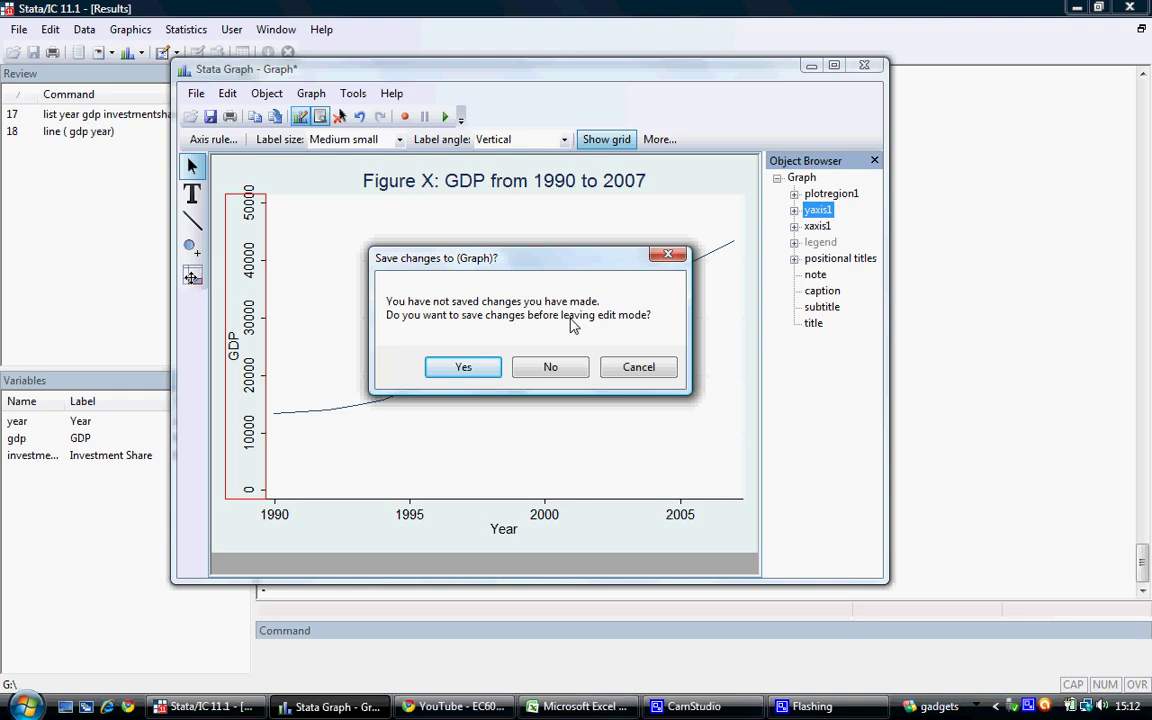
- Confirm saving the changes and save the graph as Graph.gph
{"action": "left_click", "coordinate": [490, 370]}
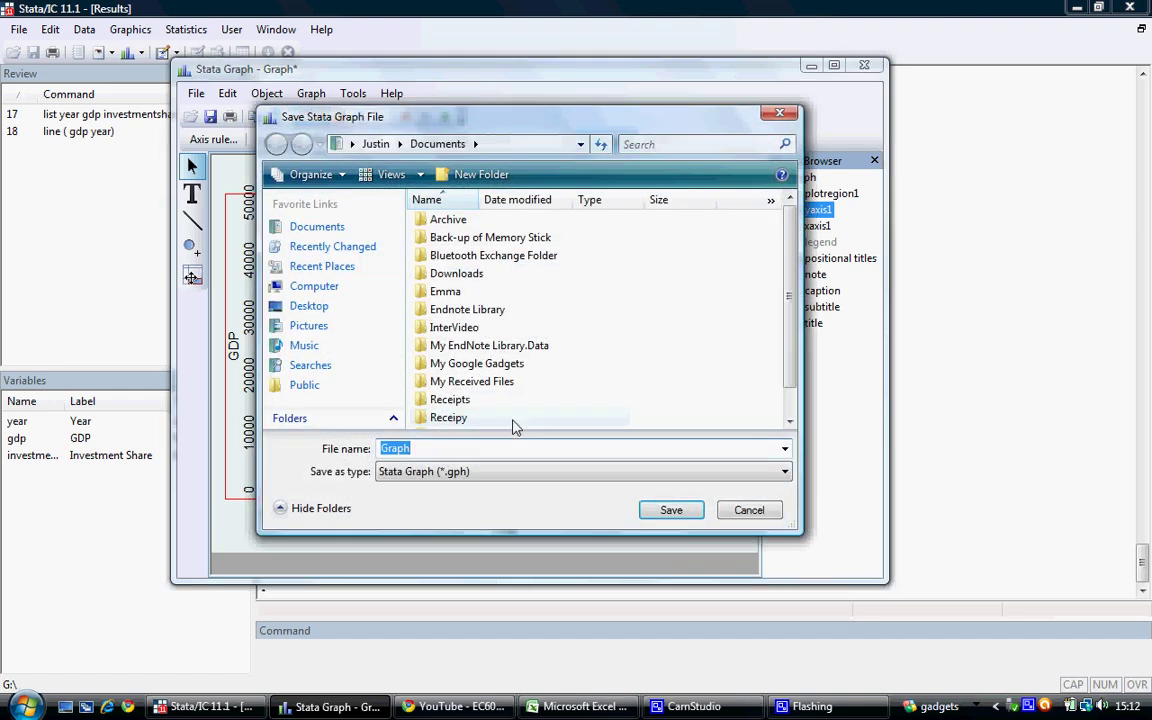
{"action": "left_click", "coordinate": [662, 514]}
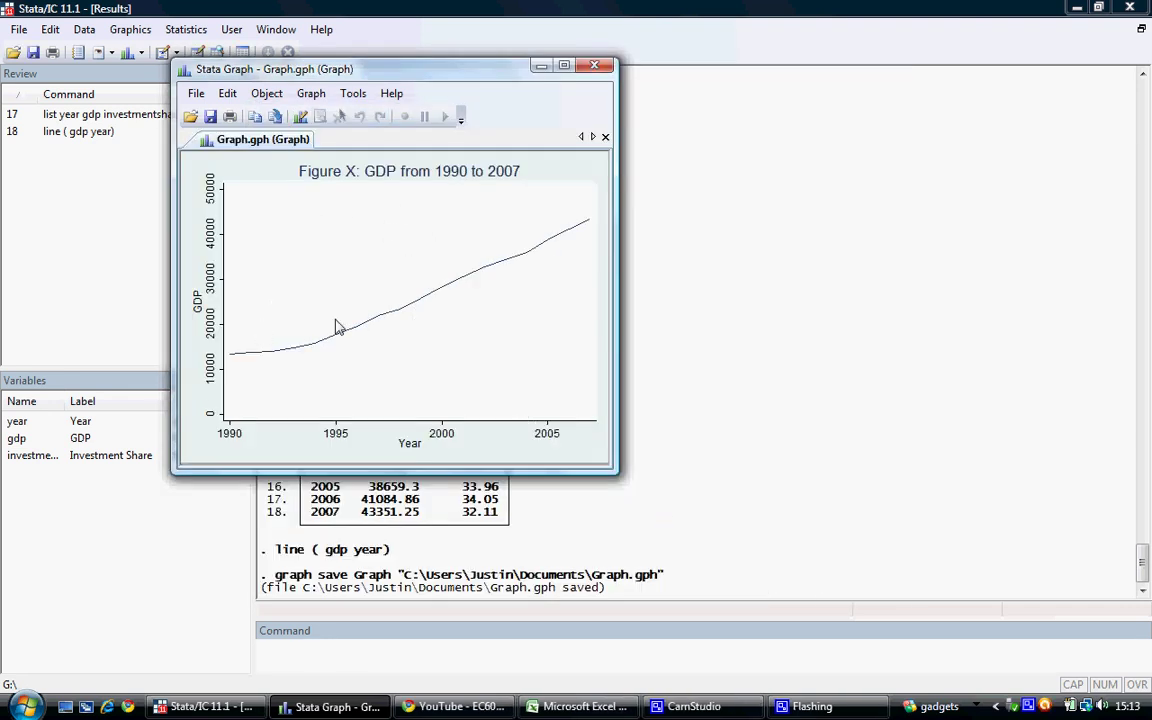
{"action": "right_click", "coordinate": [357, 263]}
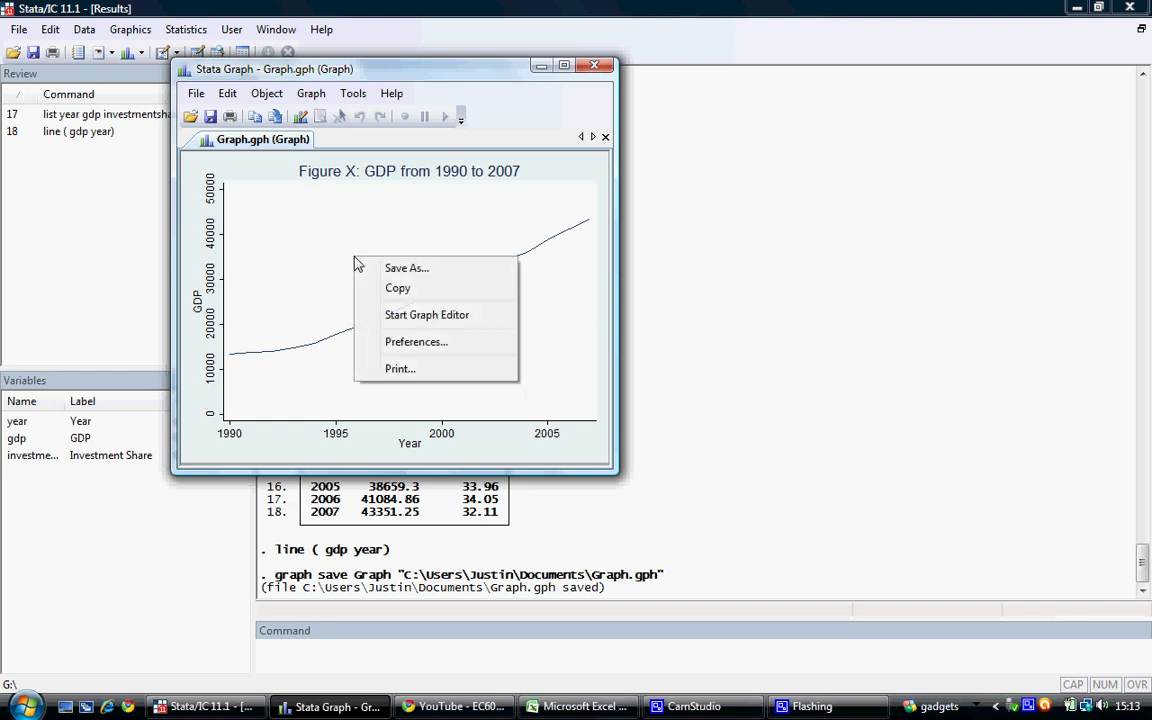
{"action": "left_click", "coordinate": [393, 288]}
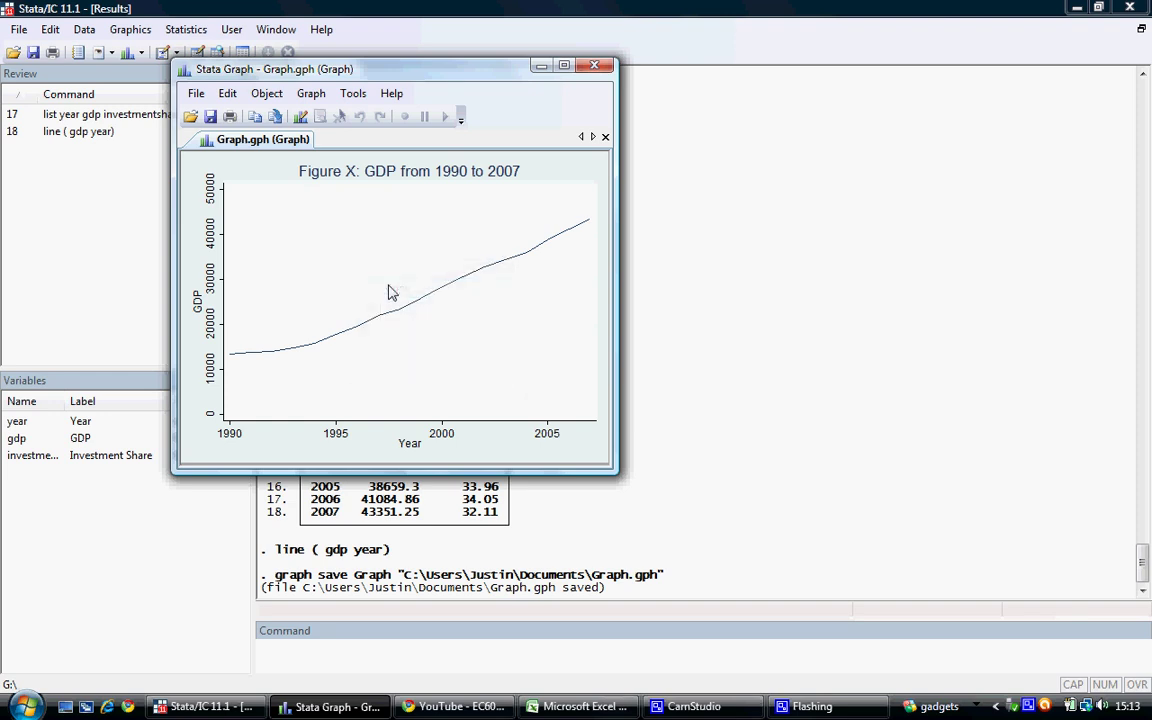